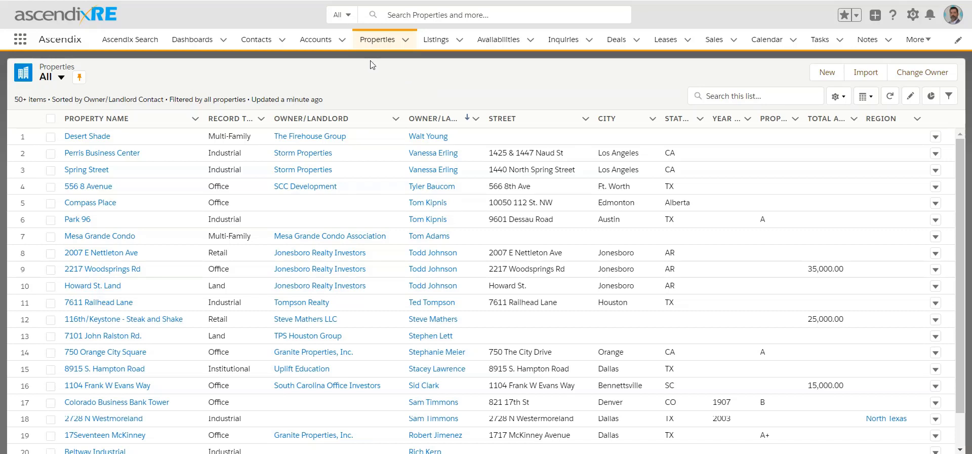
Step: Start a new property record and continue with the Office record type
left_click(406, 40)
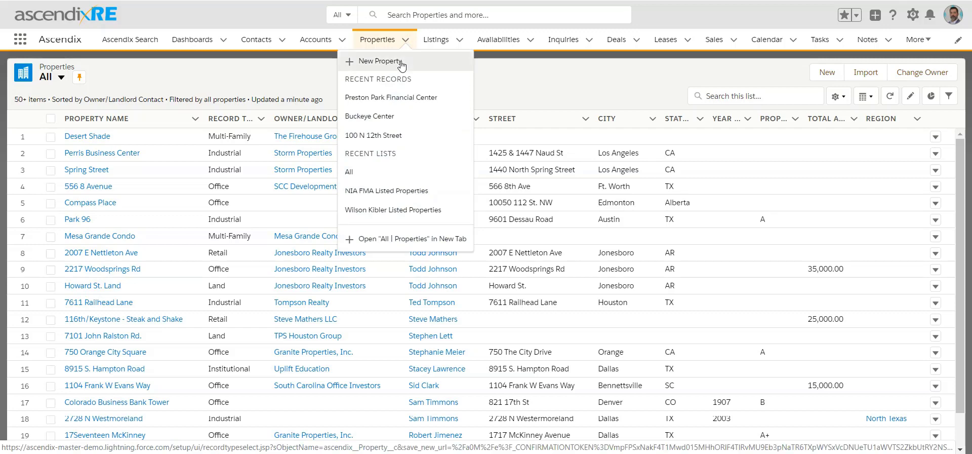
left_click(402, 62)
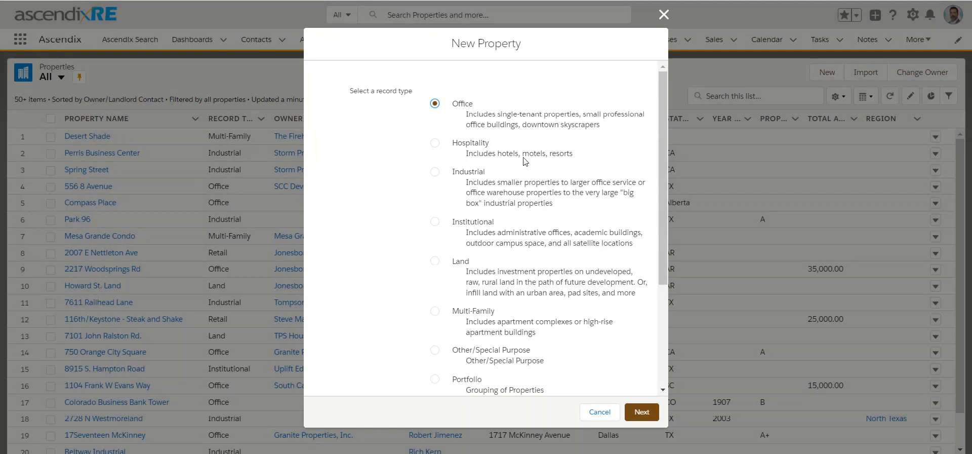
scroll(525, 160, "down", 2)
scroll(524, 162, "up", 2)
scroll(564, 282, "down", 2)
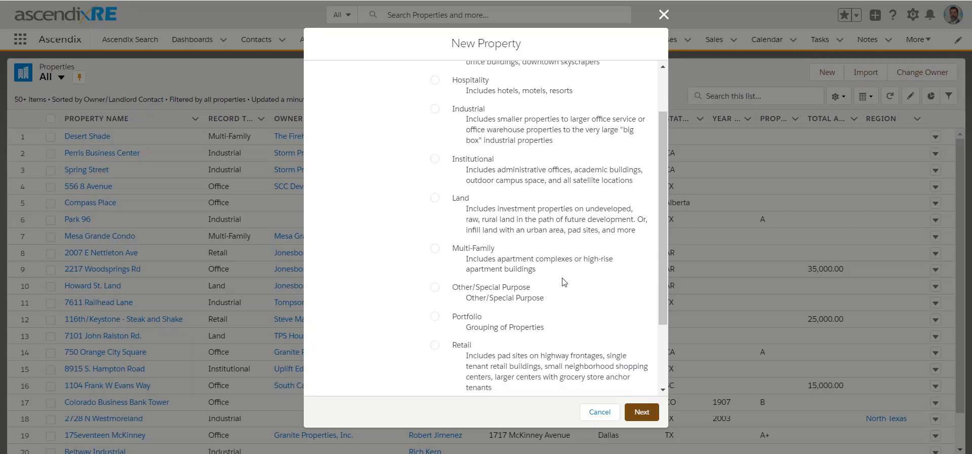
scroll(546, 268, "up", 2)
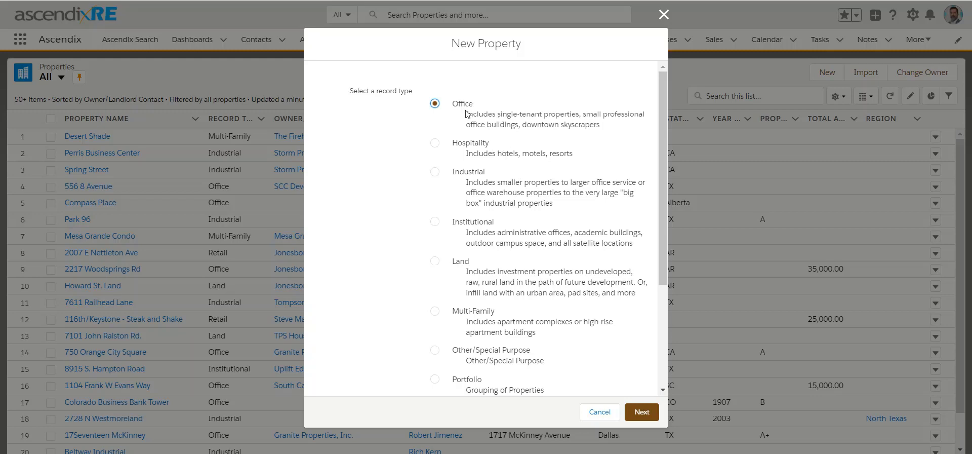
left_click(639, 414)
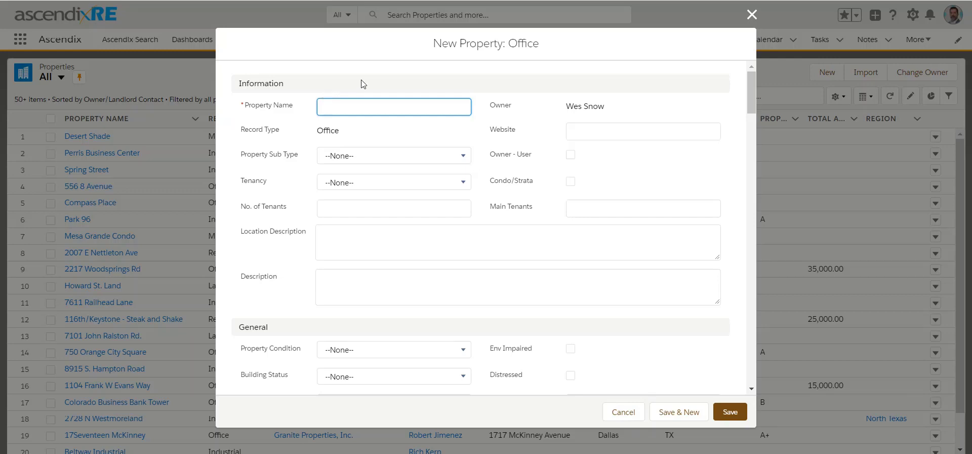
Step: Name the new Office property 'Merit Tower', fixing the mistyped entry, and scroll to Primary Connections
type("123 Main St")
left_click_drag(373, 107, 300, 108)
type("Mertin")
key("BackSpace")
key("ctrl+a")
type("Merit Tower")
left_click(248, 109)
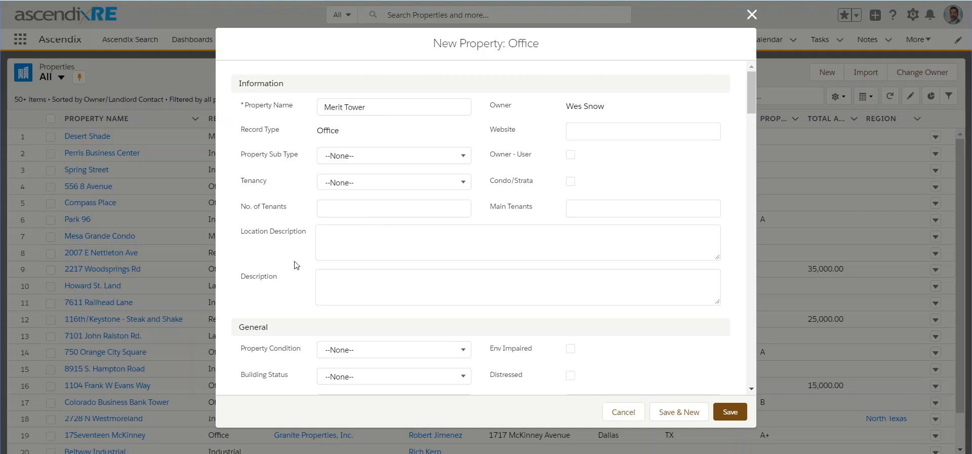
scroll(296, 264, "down", 6)
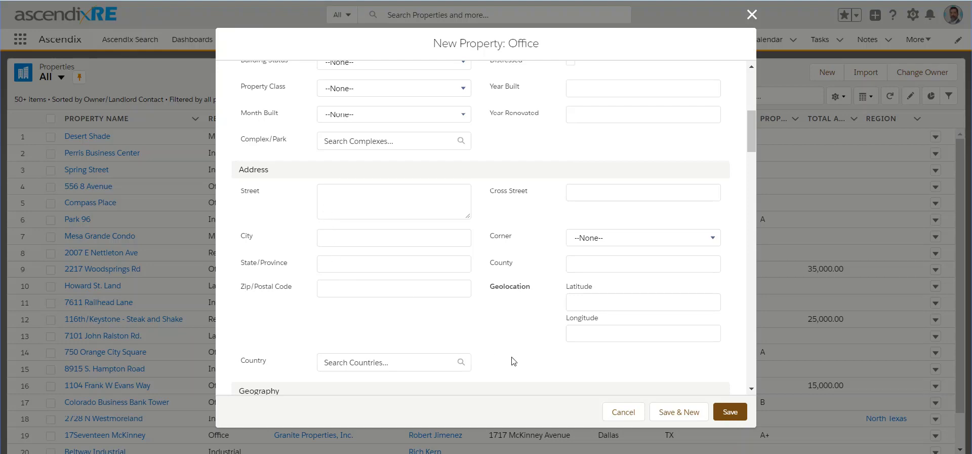
scroll(514, 360, "down", 8)
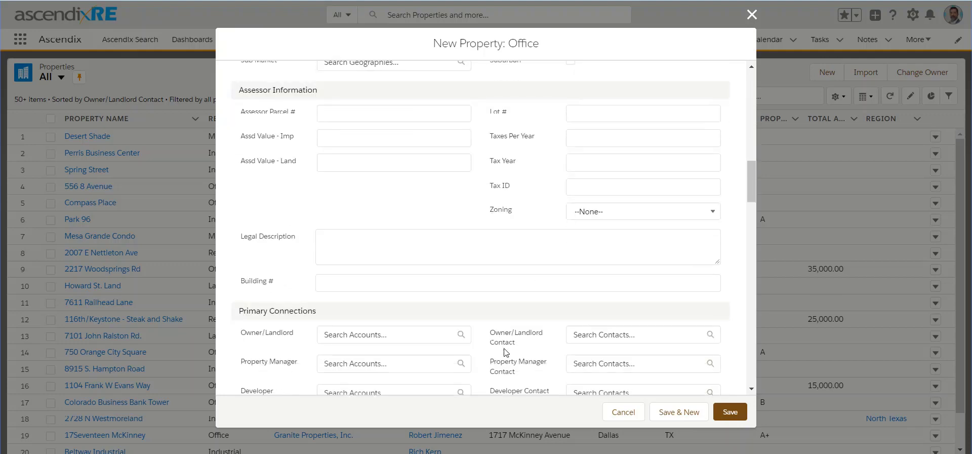
scroll(503, 351, "down", 2)
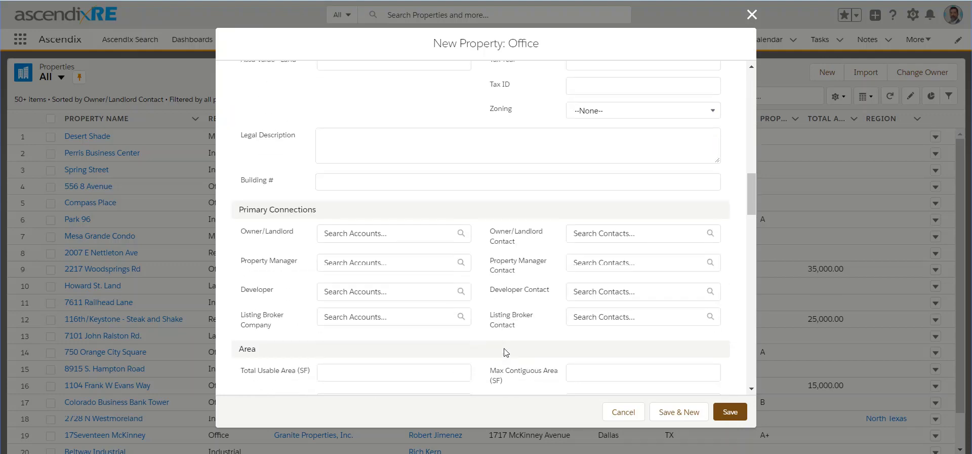
Step: Set Owner/Landlord to WF Banking Associates and pick one of their contacts as Owner/Landlord Contact
left_click(351, 233)
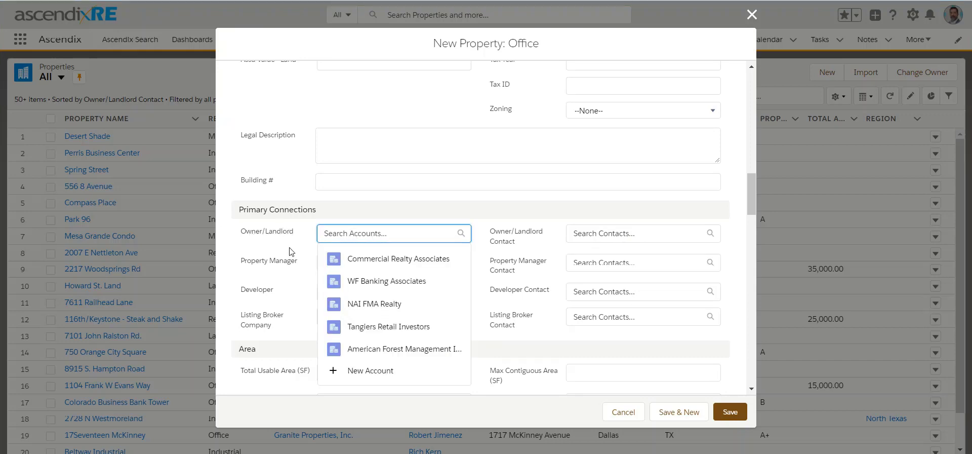
left_click(383, 281)
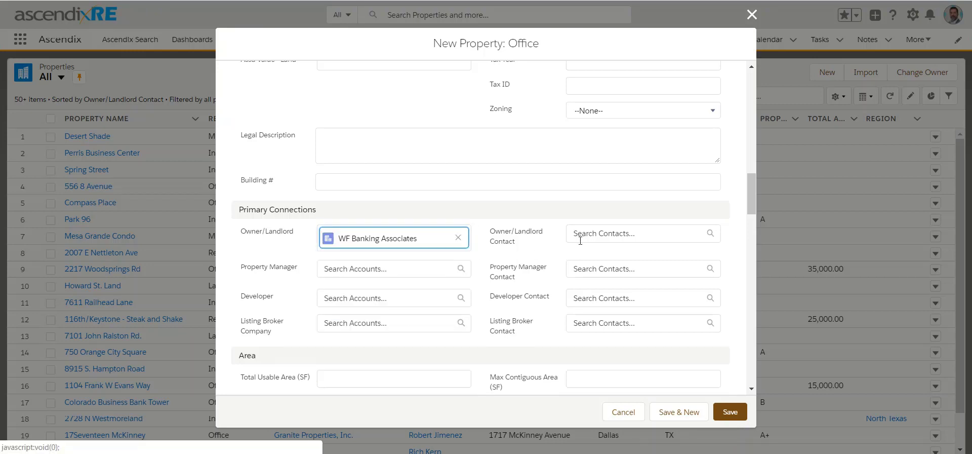
left_click(642, 233)
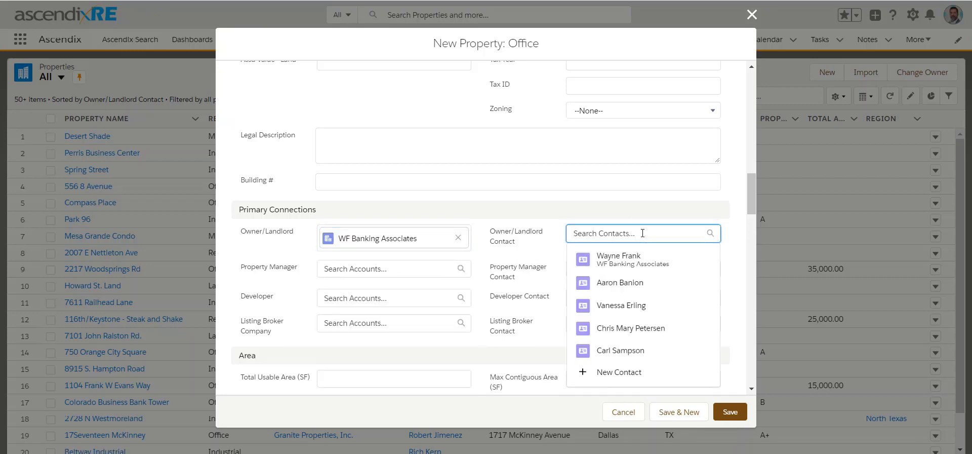
left_click(648, 289)
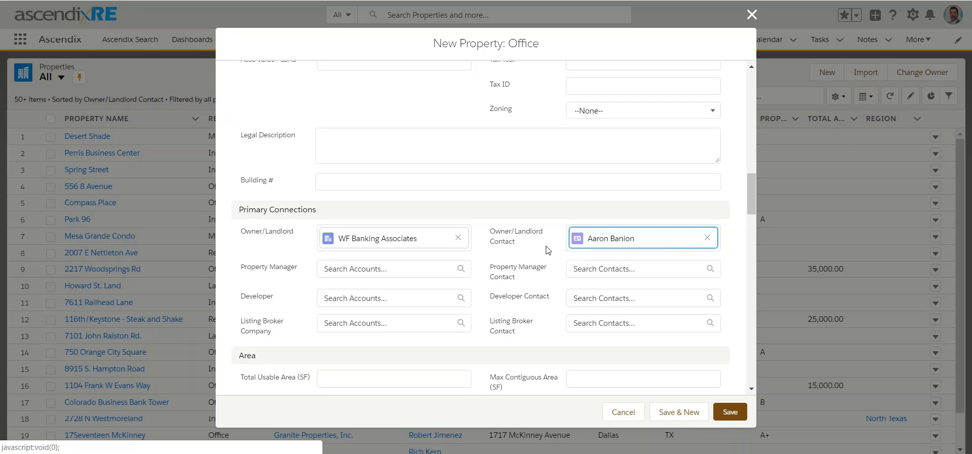
Step: Review the rest of the Merit Tower property form, then cancel it without saving
scroll(547, 250, "down", 1)
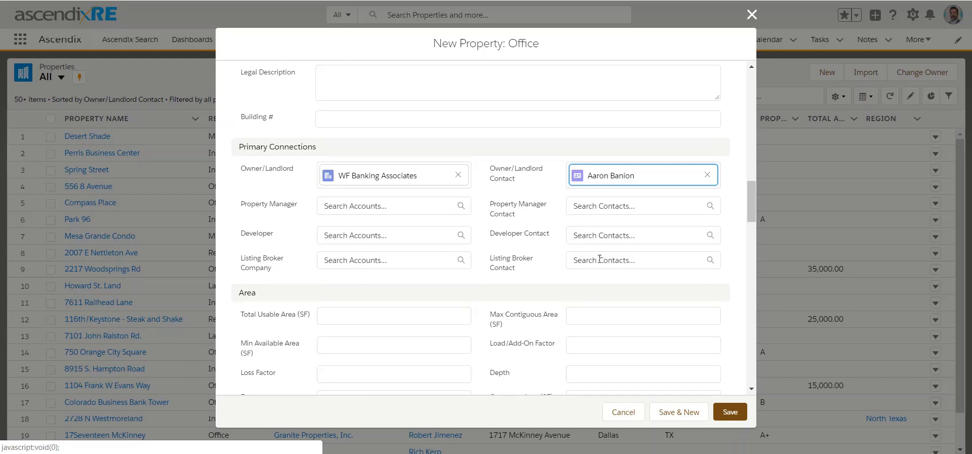
left_click(240, 262)
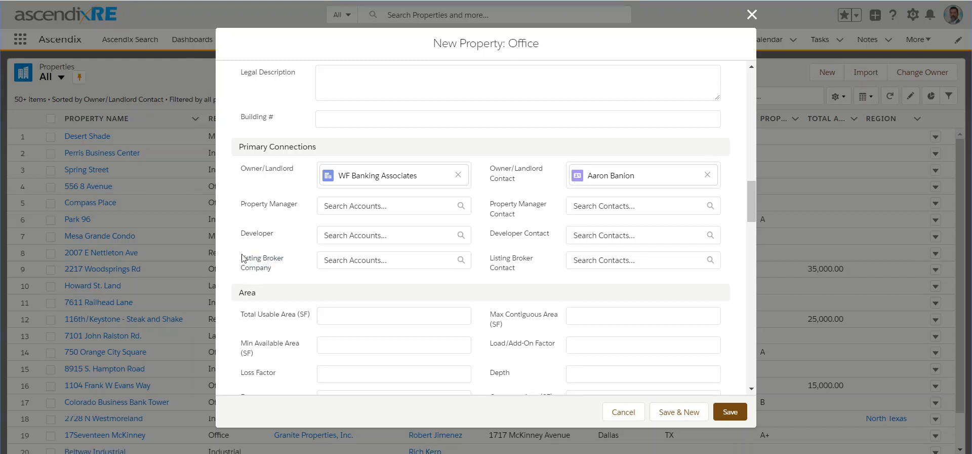
scroll(362, 267, "down", 4)
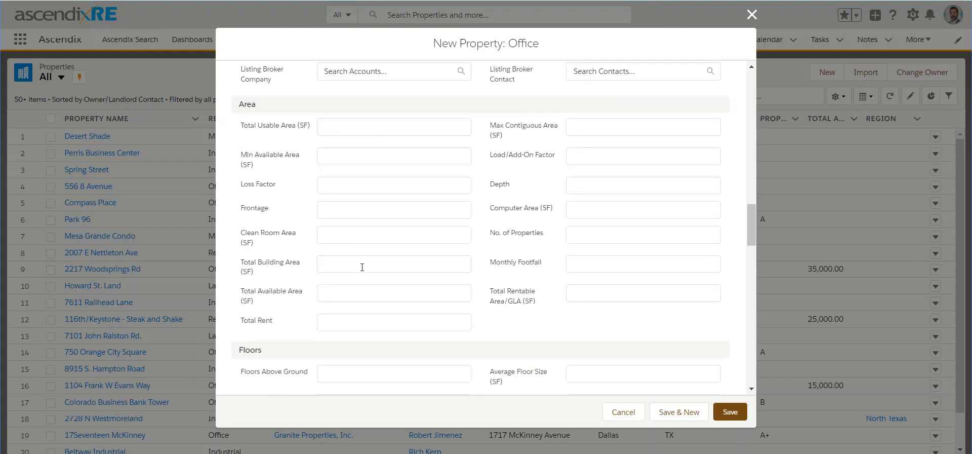
scroll(362, 267, "down", 3)
scroll(362, 271, "down", 1)
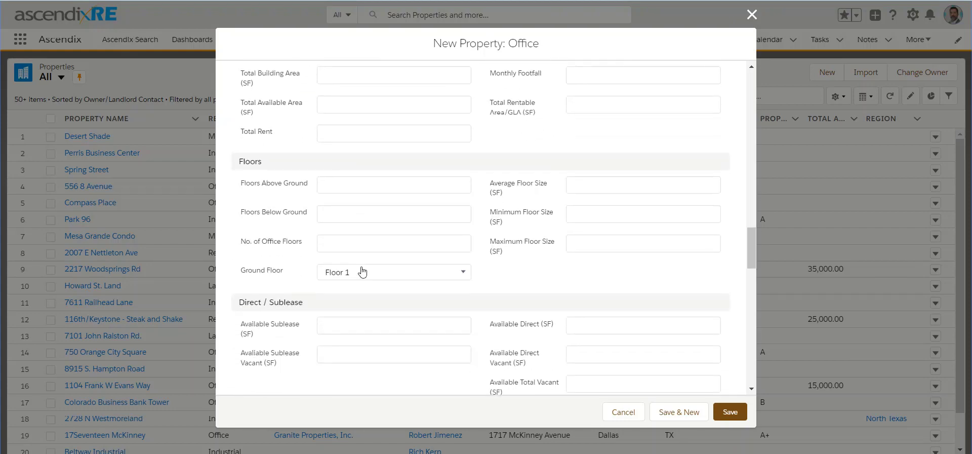
scroll(362, 272, "down", 1)
scroll(364, 272, "up", 1)
scroll(606, 310, "down", 4)
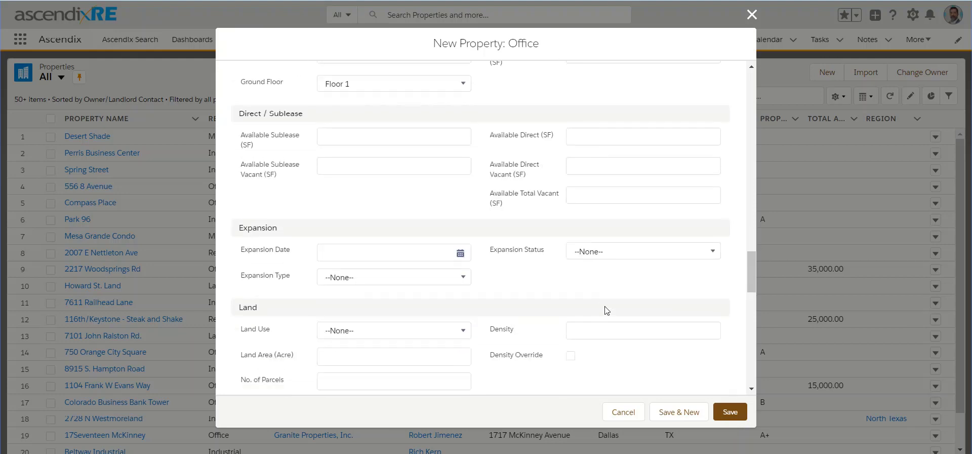
scroll(607, 310, "down", 6)
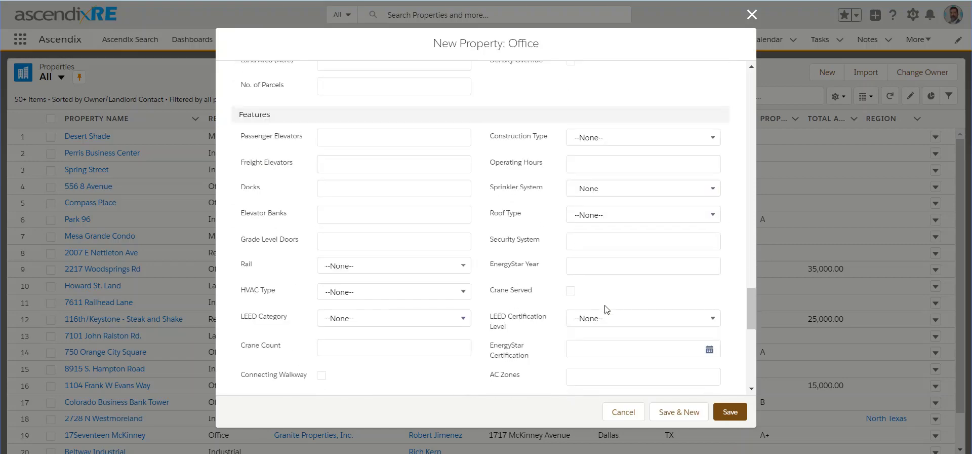
scroll(606, 309, "down", 3)
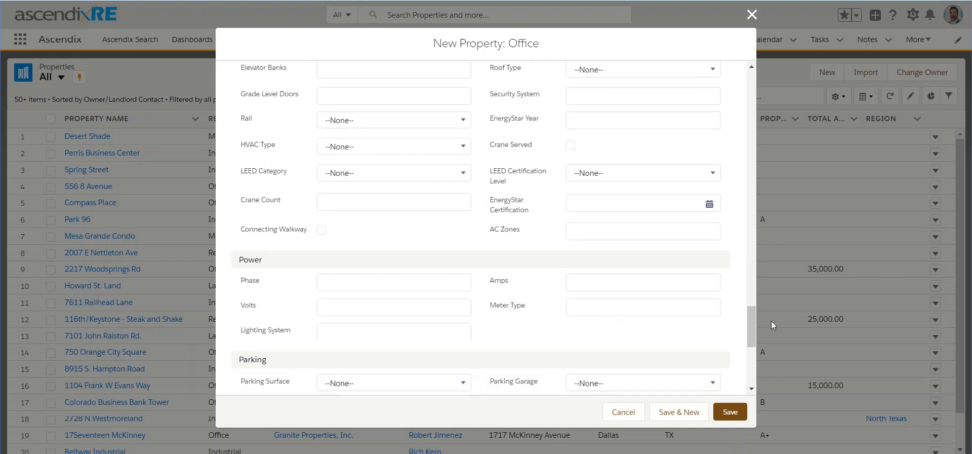
left_click_drag(755, 321, 750, 78)
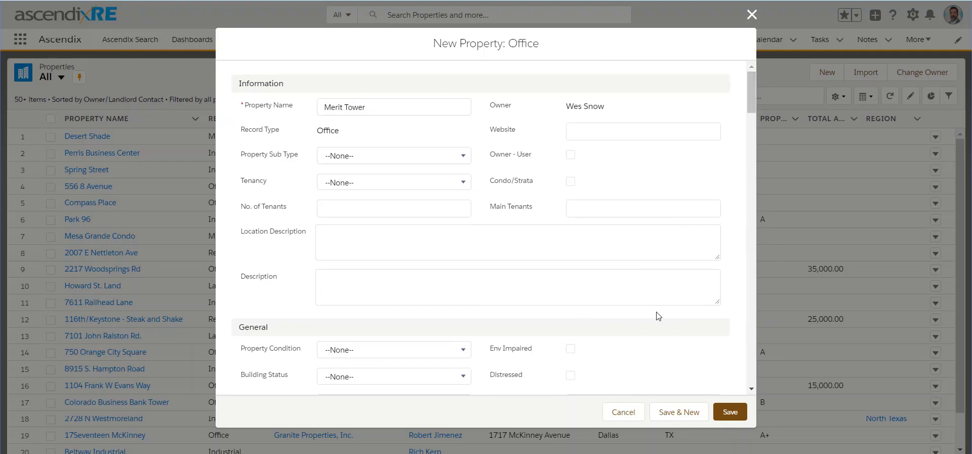
left_click(623, 412)
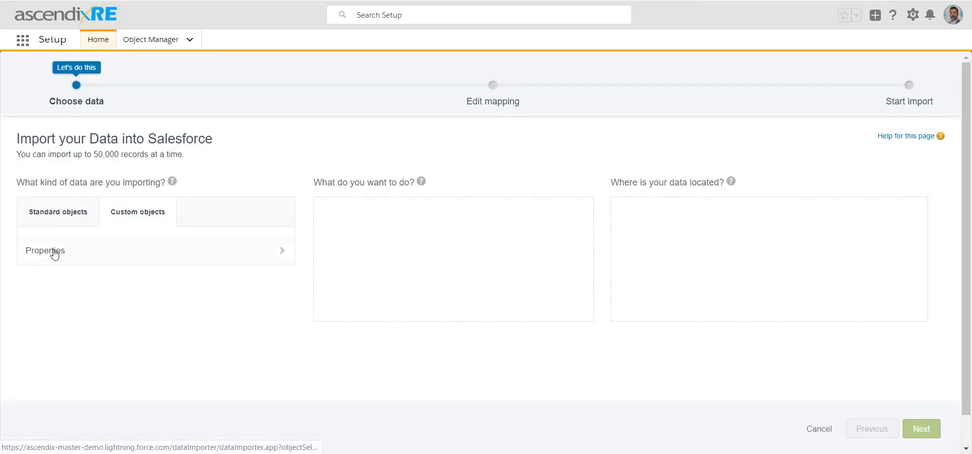
Step: Choose Properties as the object to import, adding new records
left_click(55, 253)
mouse_move(421, 181)
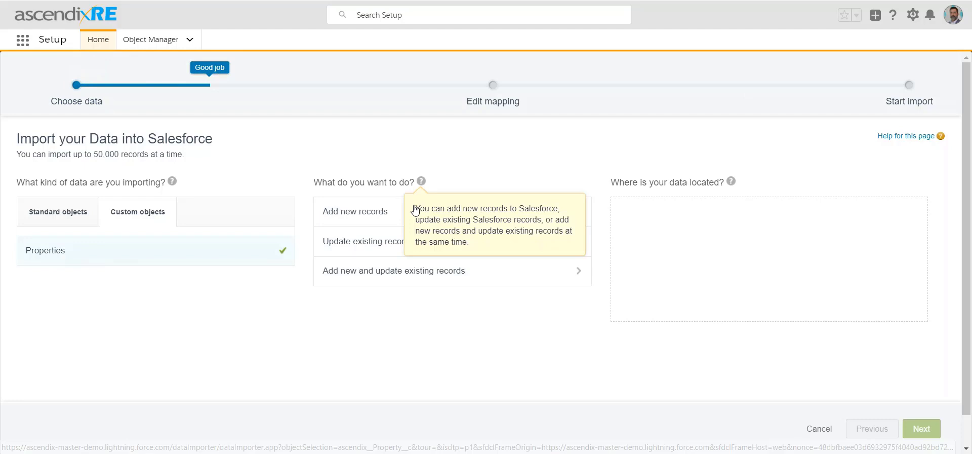
left_click(402, 215)
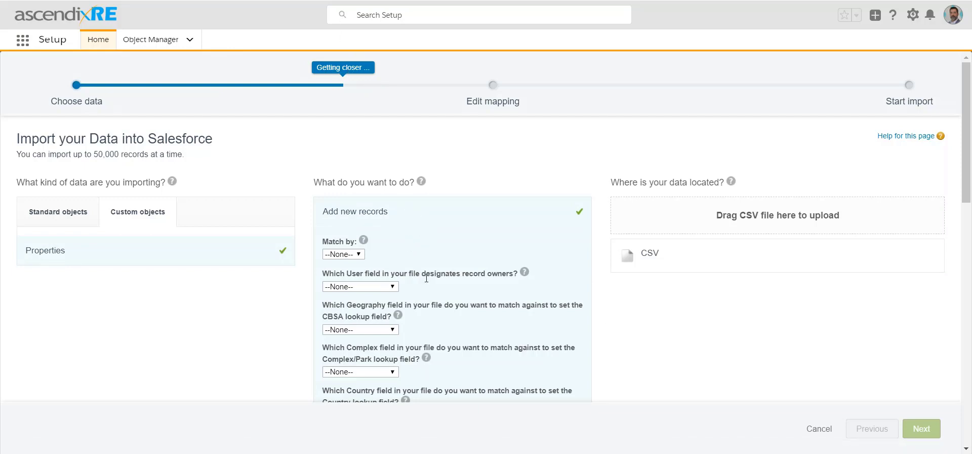
Step: Match Owner/Landlord Contact by Contact Name and Owner/Landlord by Account Name in the import options
scroll(429, 276, "down", 4)
scroll(426, 278, "down", 4)
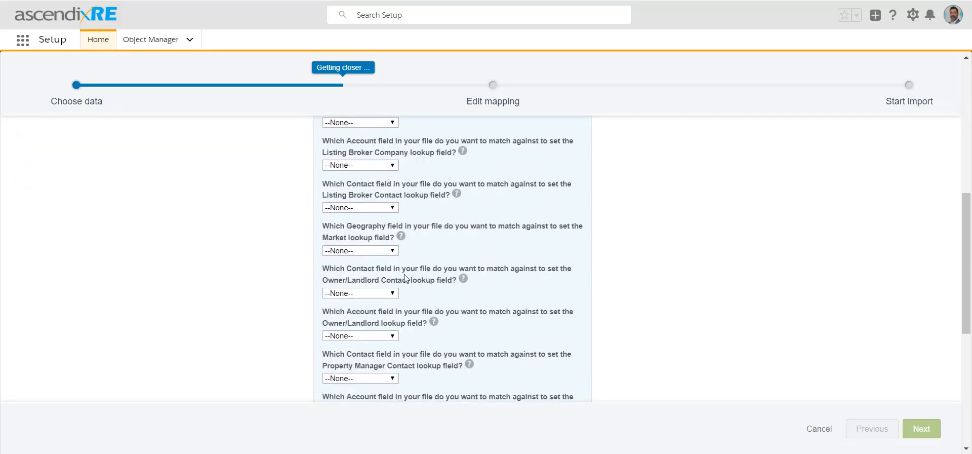
left_click(369, 293)
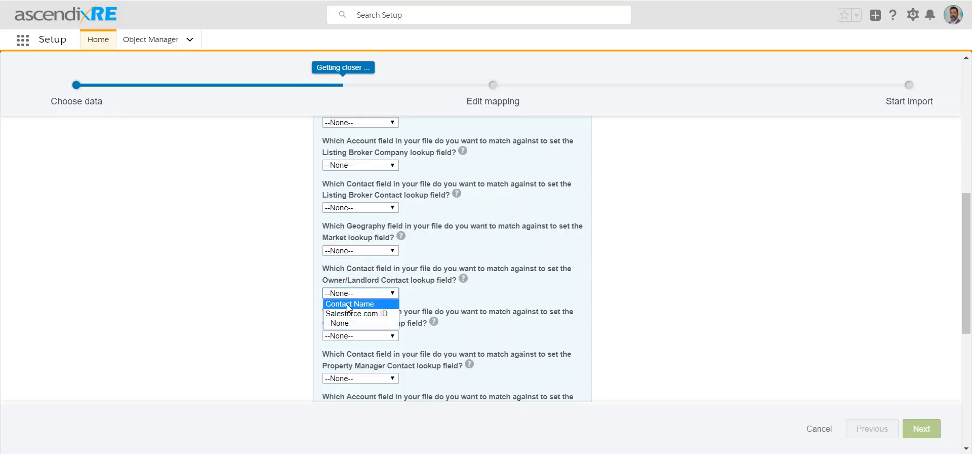
left_click(348, 303)
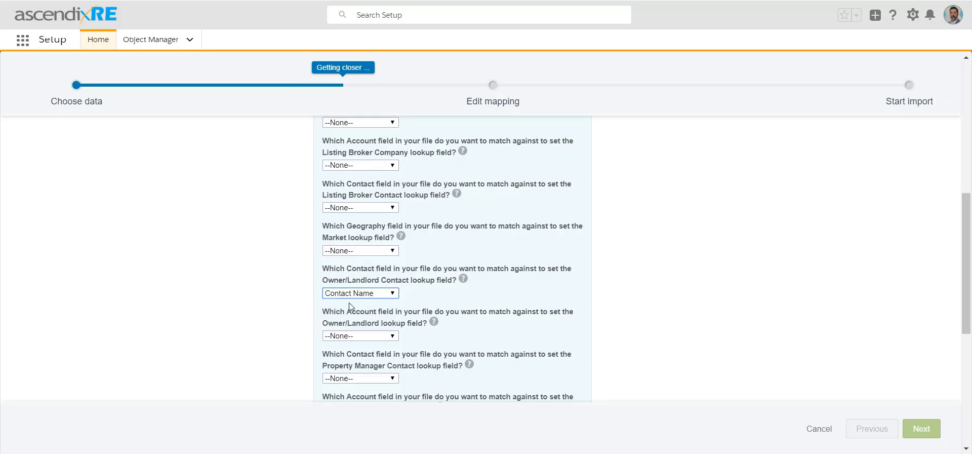
left_click(360, 336)
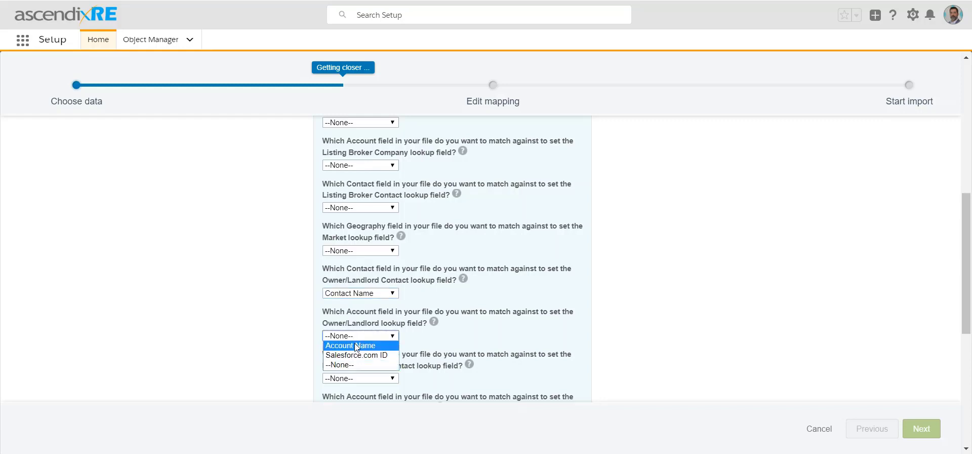
left_click(356, 345)
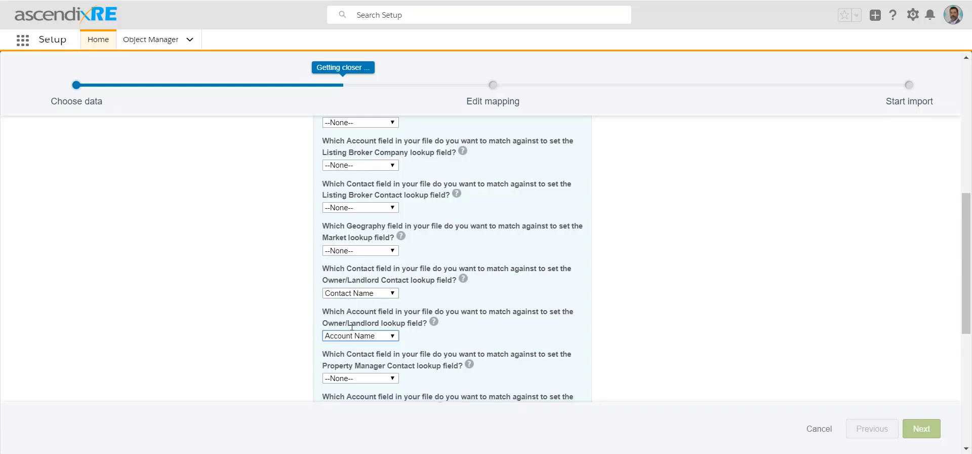
scroll(355, 339, "down", 2)
scroll(355, 339, "down", 5)
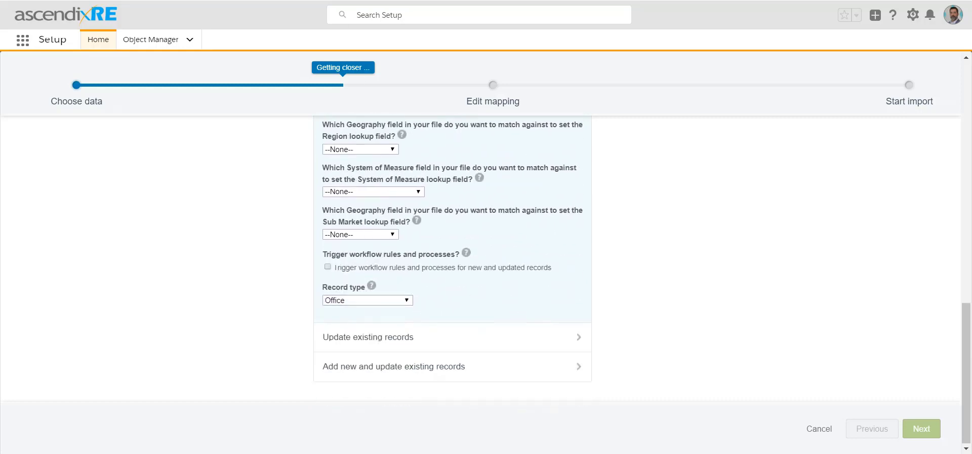
left_click(343, 300)
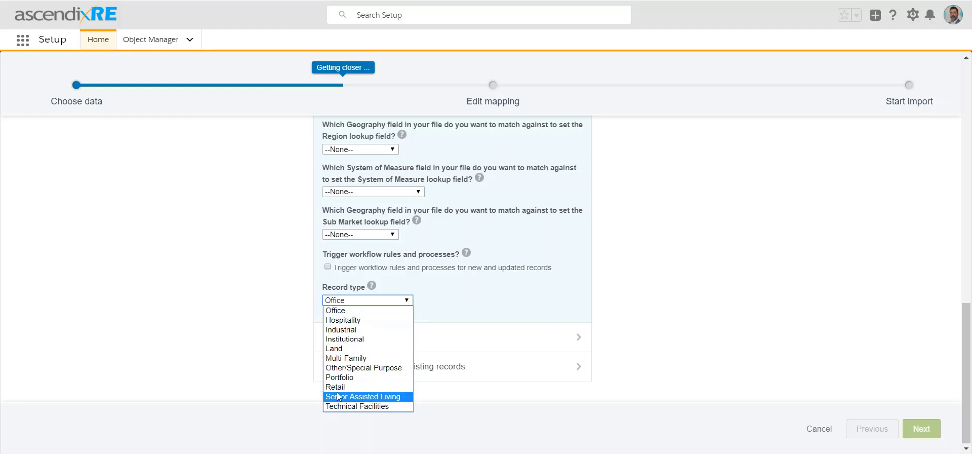
left_click(356, 310)
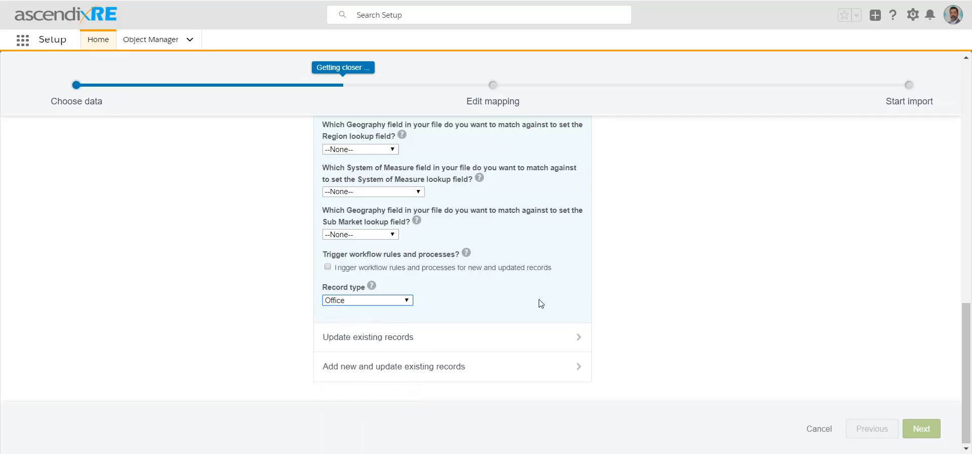
Step: Select CSV as the import data source, leaving the file unchosen
scroll(538, 306, "up", 4)
scroll(536, 303, "up", 10)
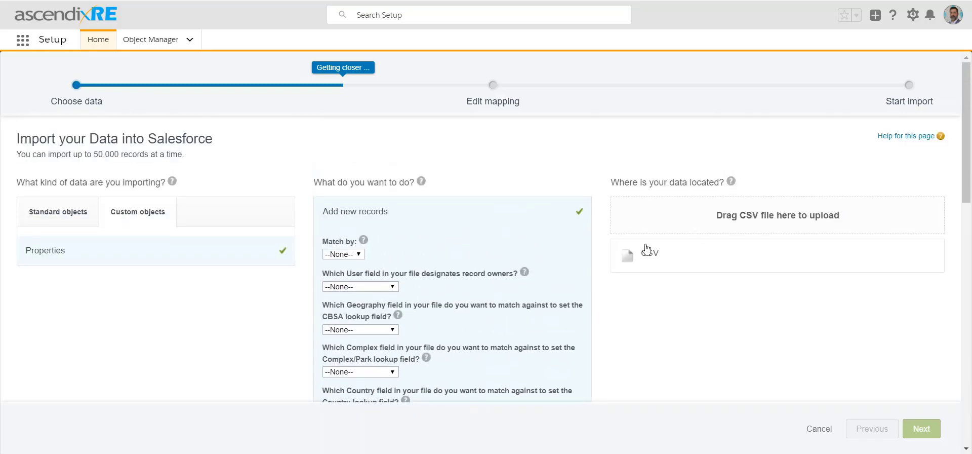
left_click(650, 255)
left_click(667, 288)
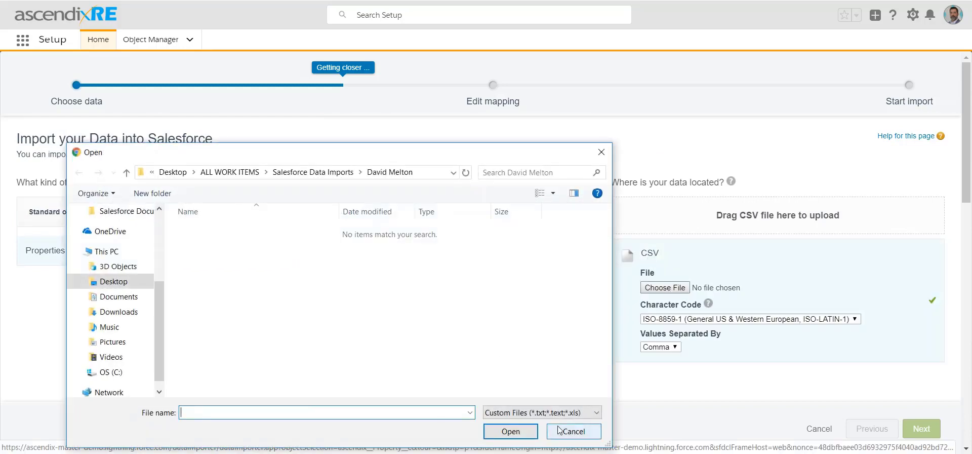
left_click(571, 434)
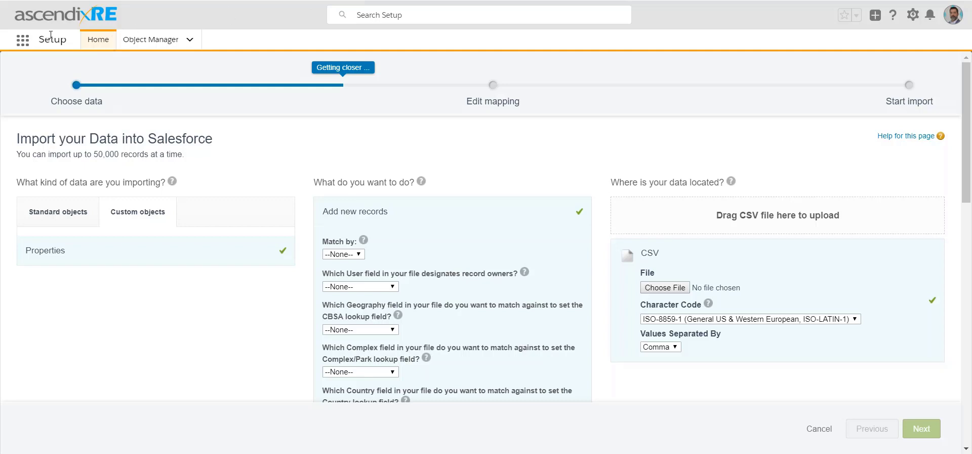
Step: Switch to the Ascendix app and start a New Lease from the Leases tab
left_click(22, 41)
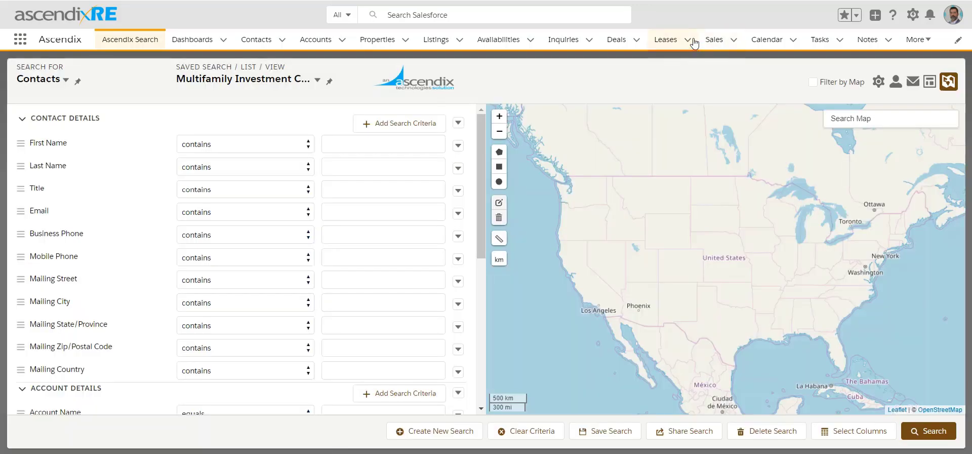
left_click(688, 40)
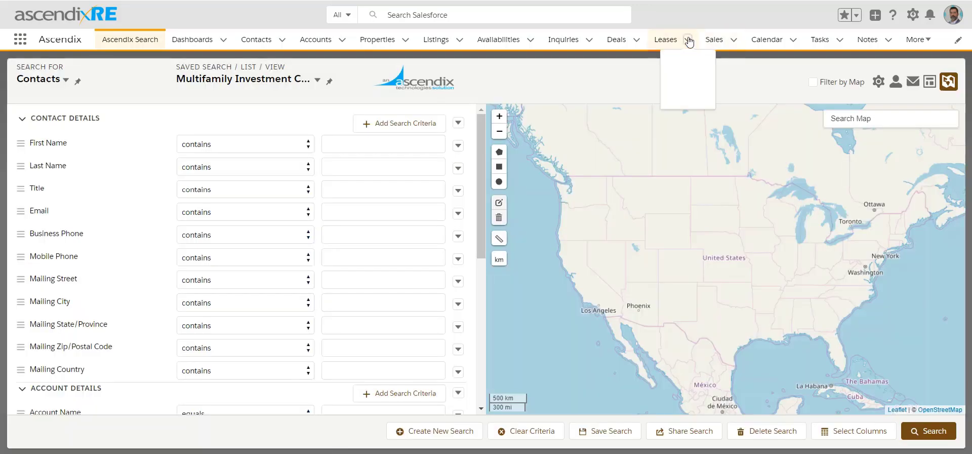
left_click(676, 63)
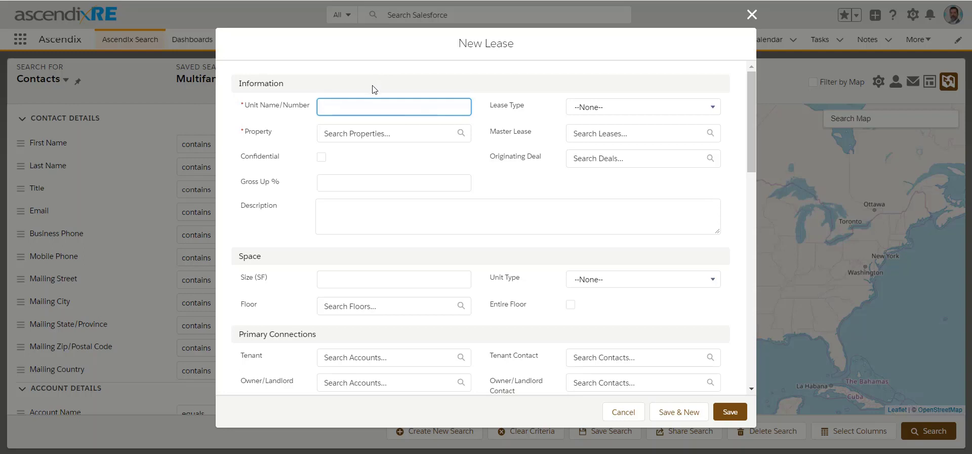
type("Tenants's Name + Property Name")
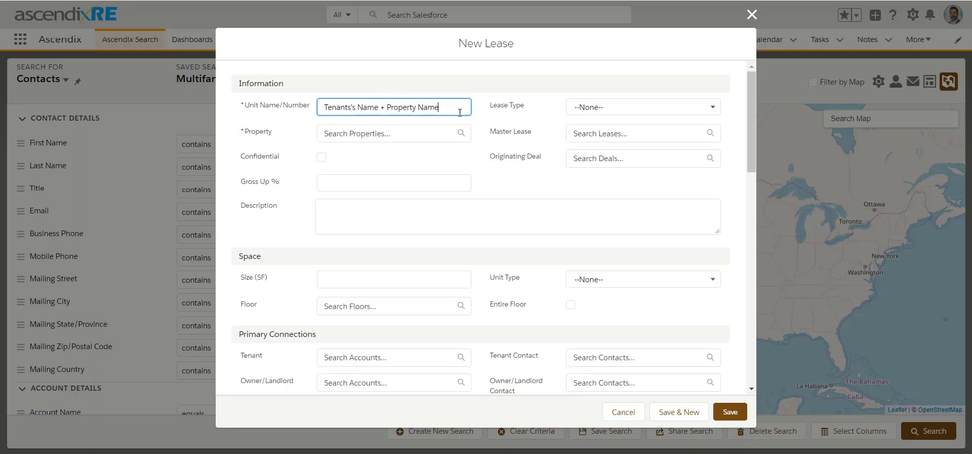
left_click_drag(445, 104, 312, 116)
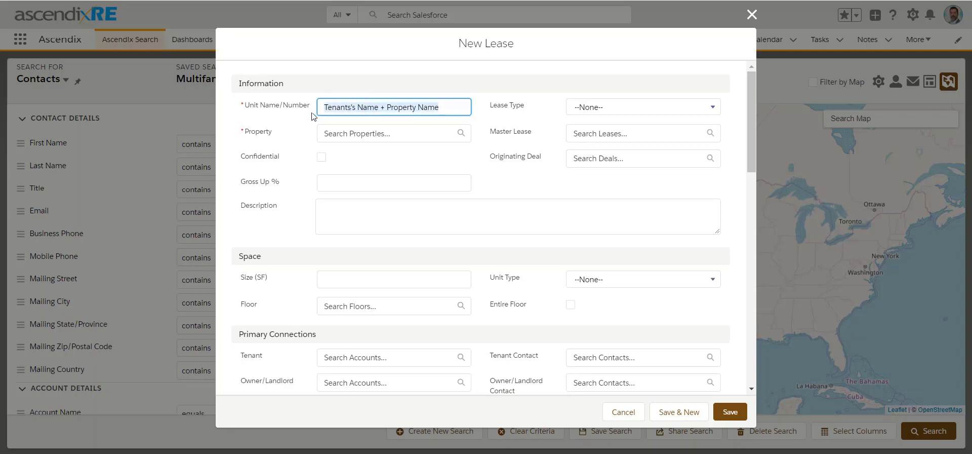
key("BackSpace")
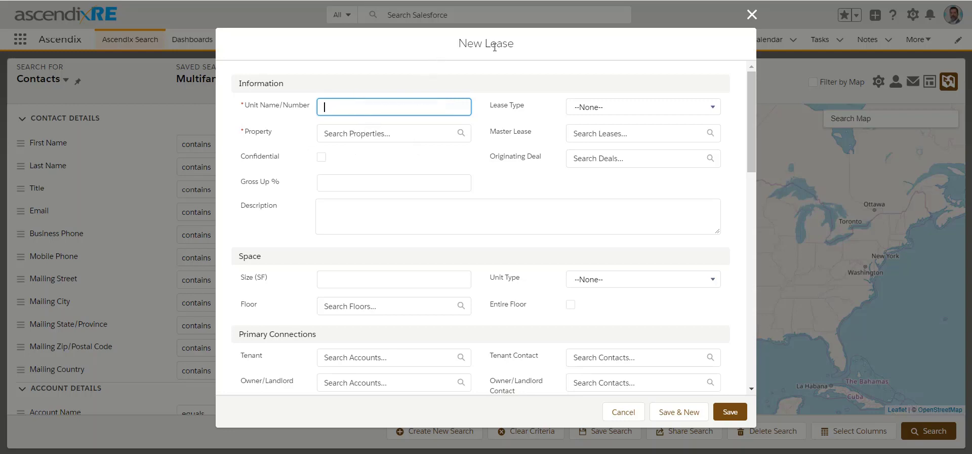
left_click(360, 134)
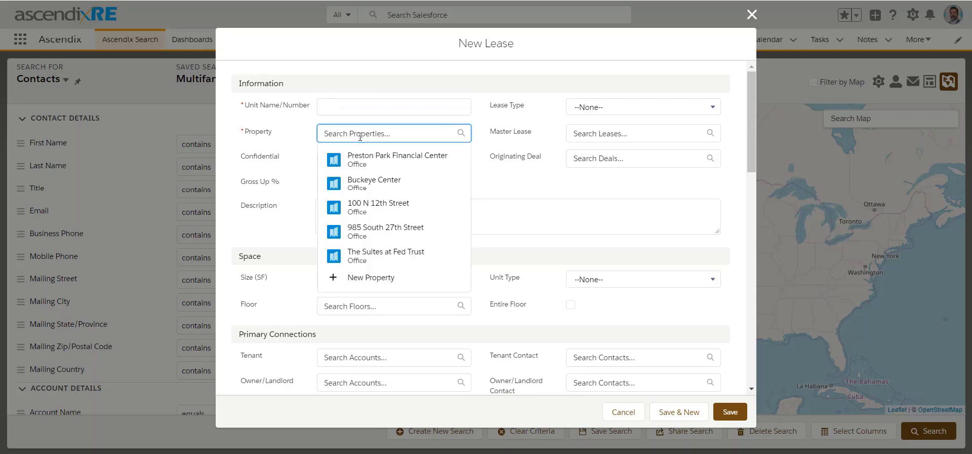
left_click(386, 230)
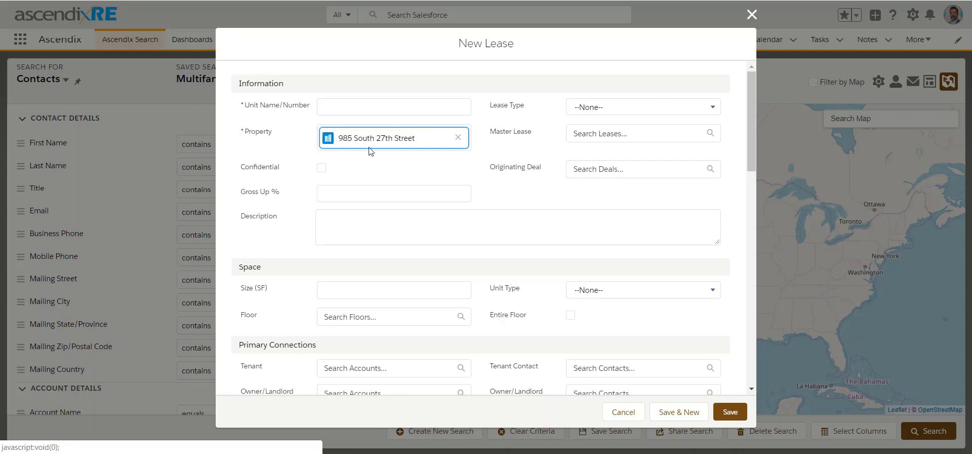
scroll(381, 195, "down", 5)
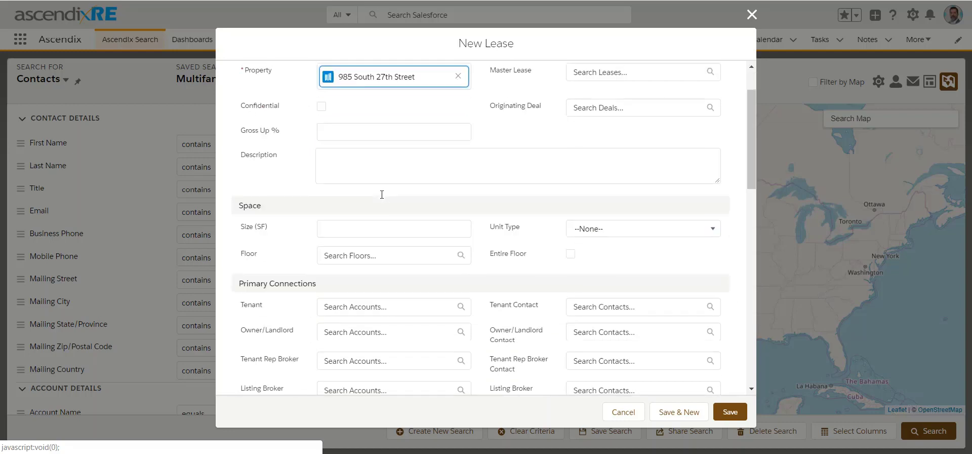
left_click(379, 164)
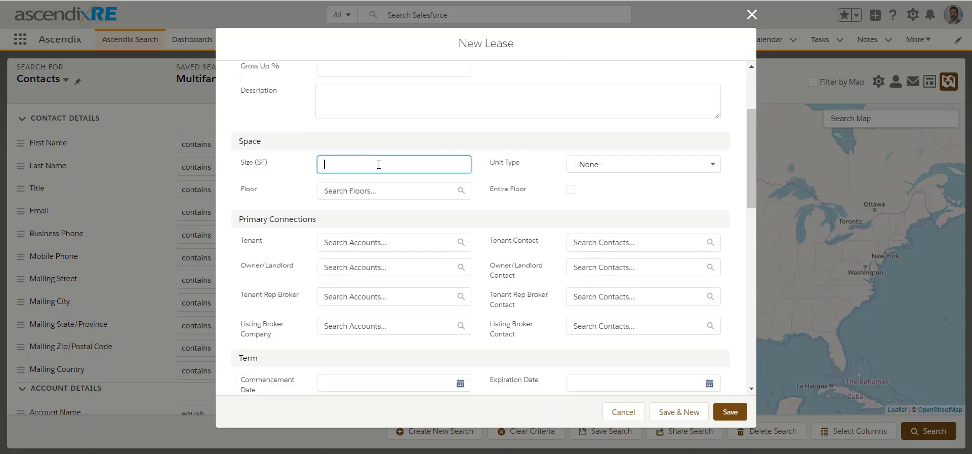
Step: Enter 1,200 SF as the size, set Tenant to American Forest Management Inc, and choose a tenant contact
type("1200")
left_click(525, 127)
scroll(530, 142, "down", 2)
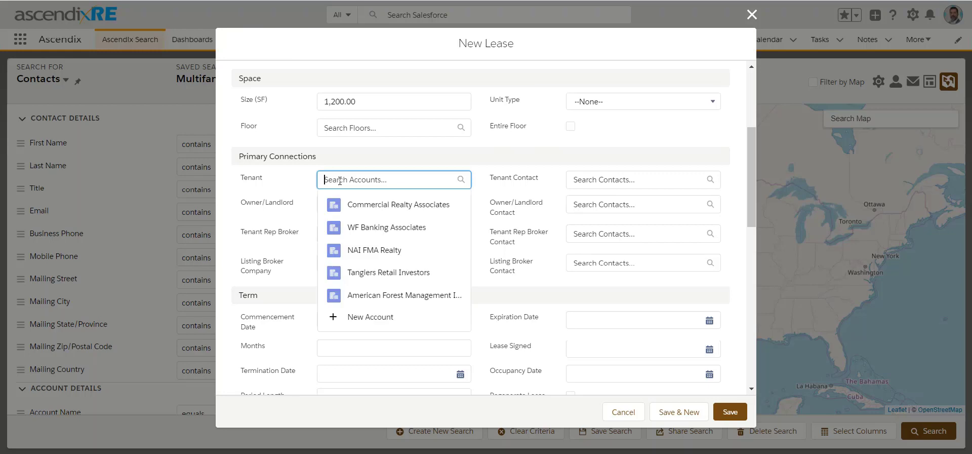
left_click(370, 294)
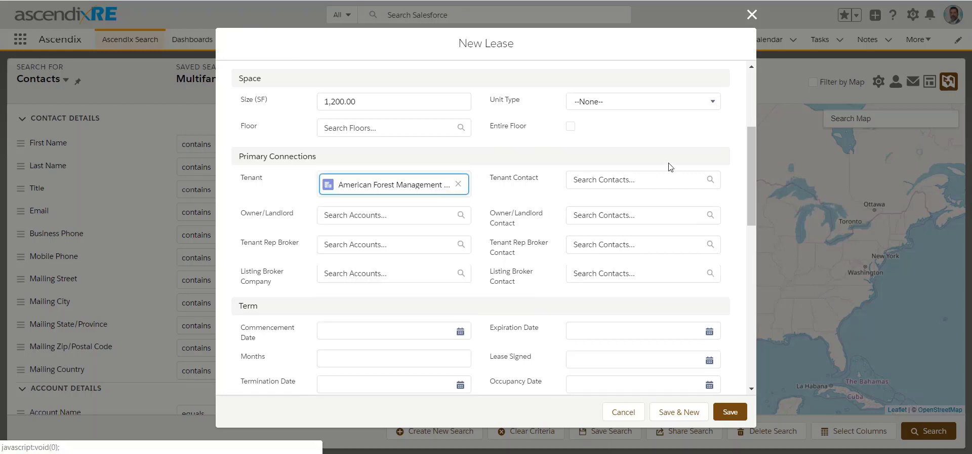
left_click(668, 178)
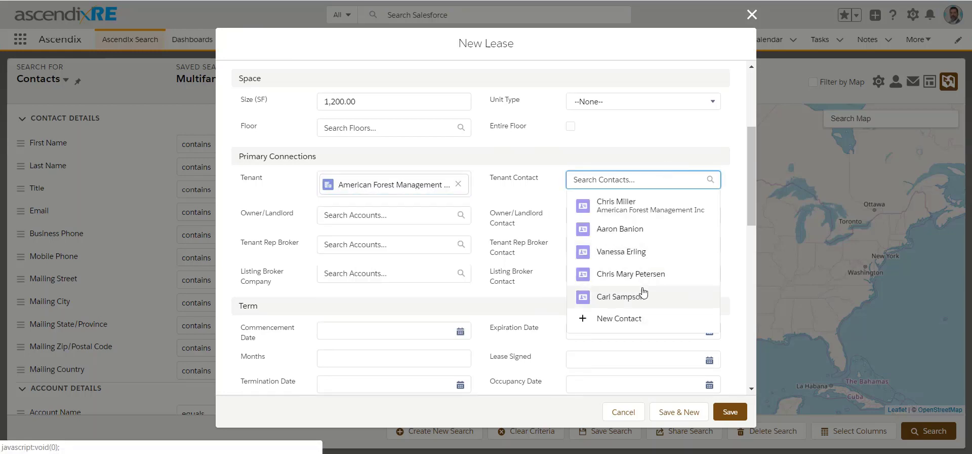
left_click(644, 293)
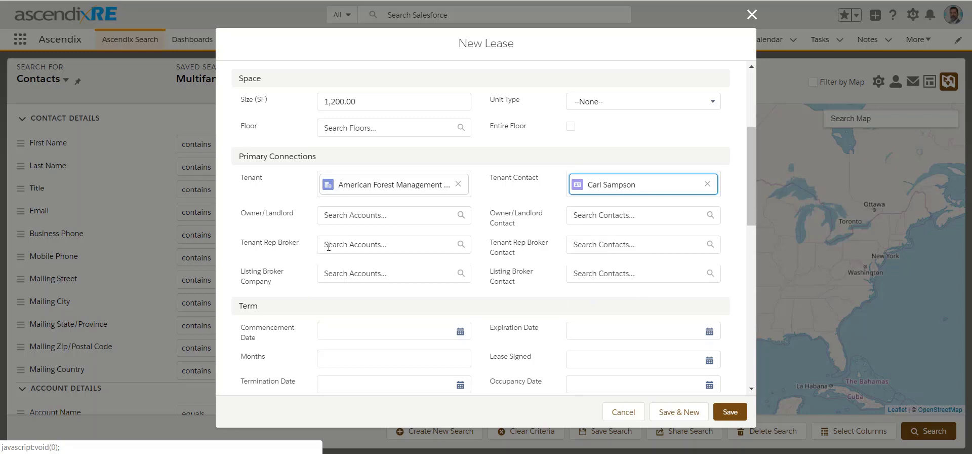
scroll(427, 230, "up", 2)
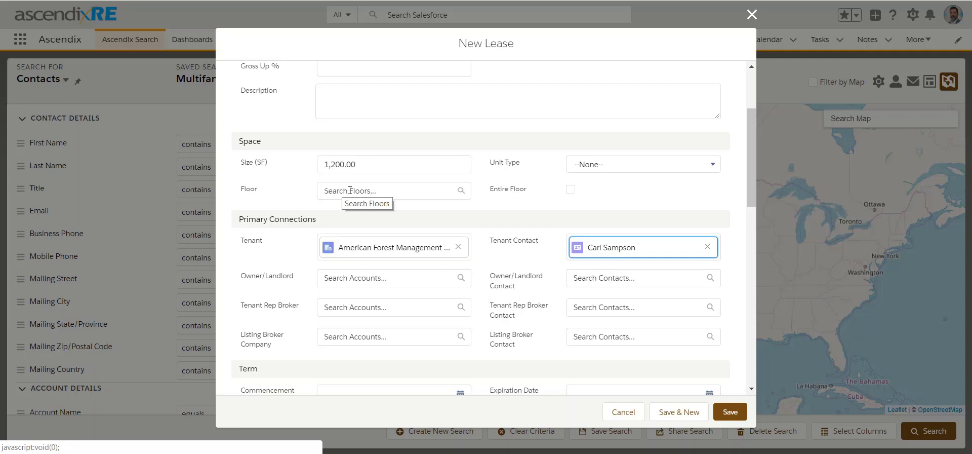
Step: Enter Suite 210 as the lease's Unit Name/Number
scroll(350, 190, "up", 3)
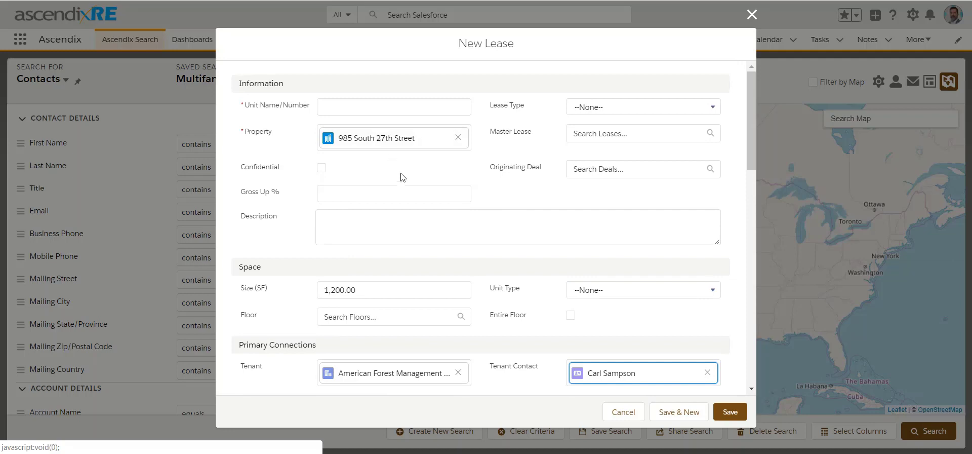
left_click(356, 320)
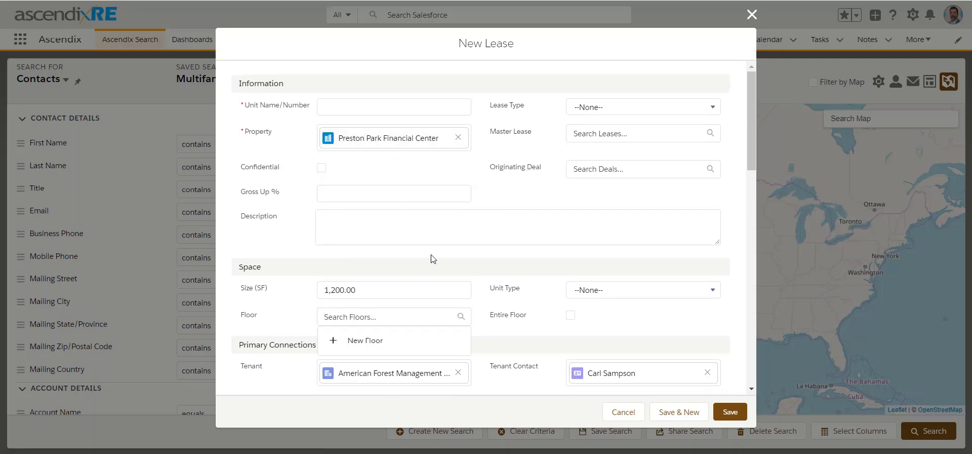
left_click(432, 241)
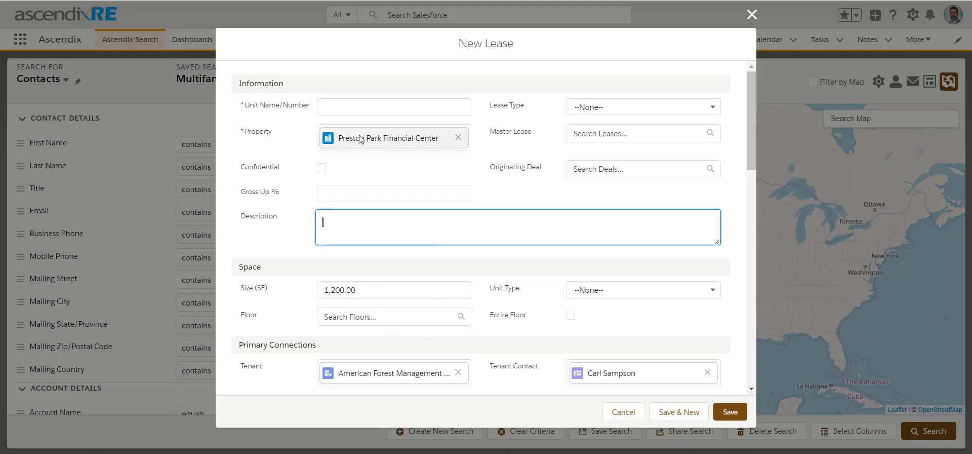
left_click(386, 108)
type("Suite 21")
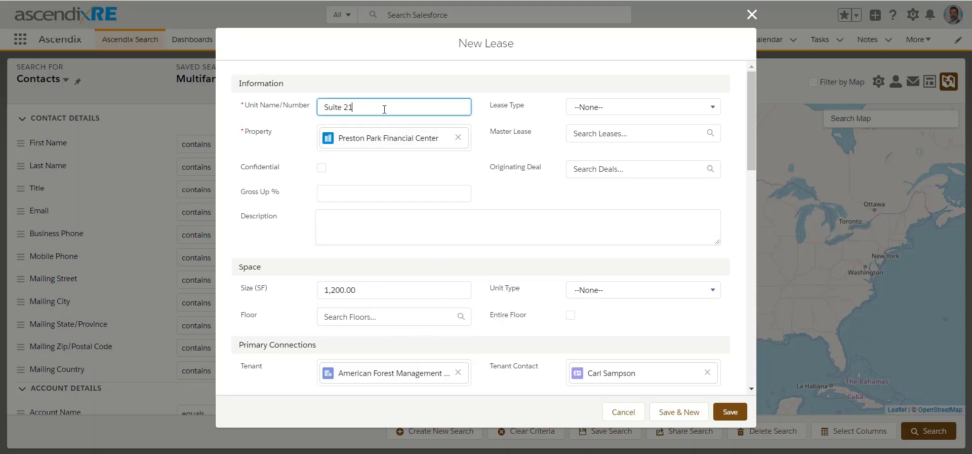
type("0")
Step: Set the lease's floor to Preston Park Financial Center Floor 2
left_click(337, 315)
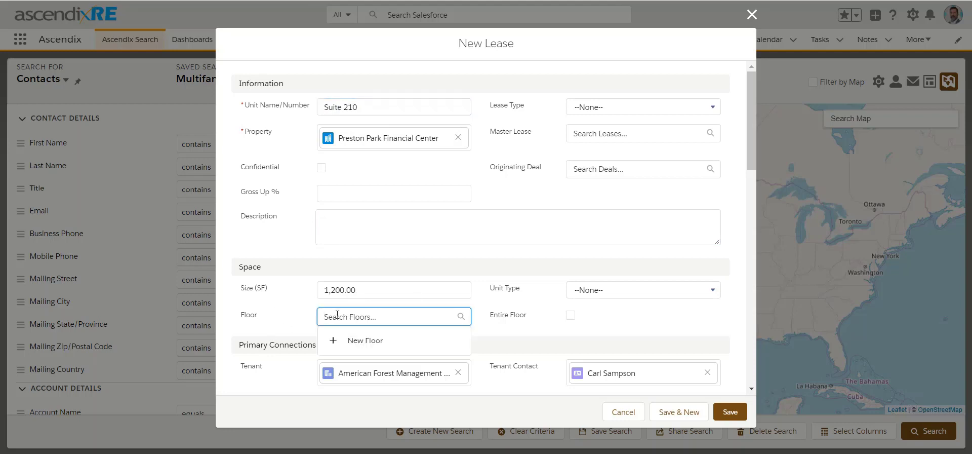
type("floor 2")
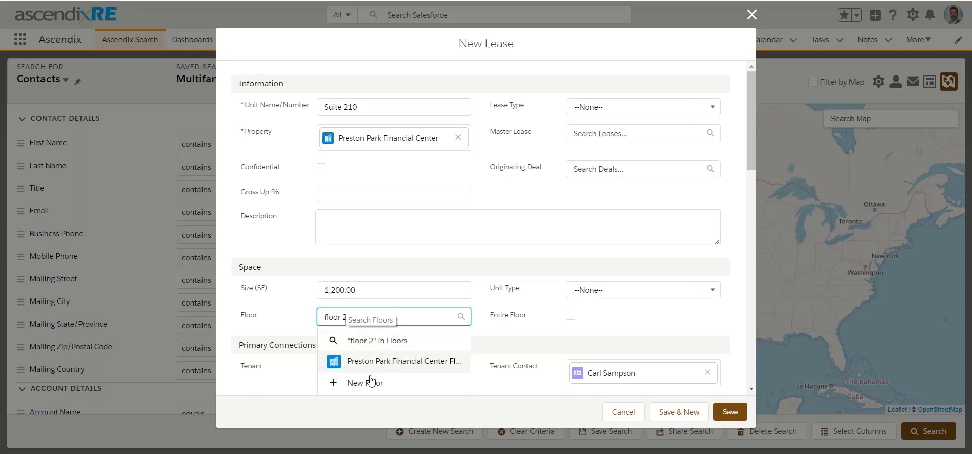
left_click(365, 360)
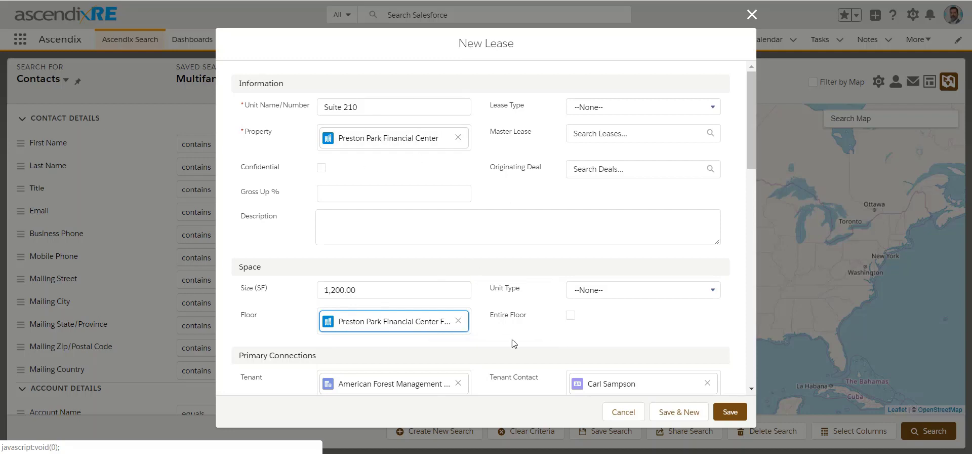
Step: Set the Term section's Expiration Date to 3/12/2019 (March 12, 2019)
scroll(517, 340, "down", 3)
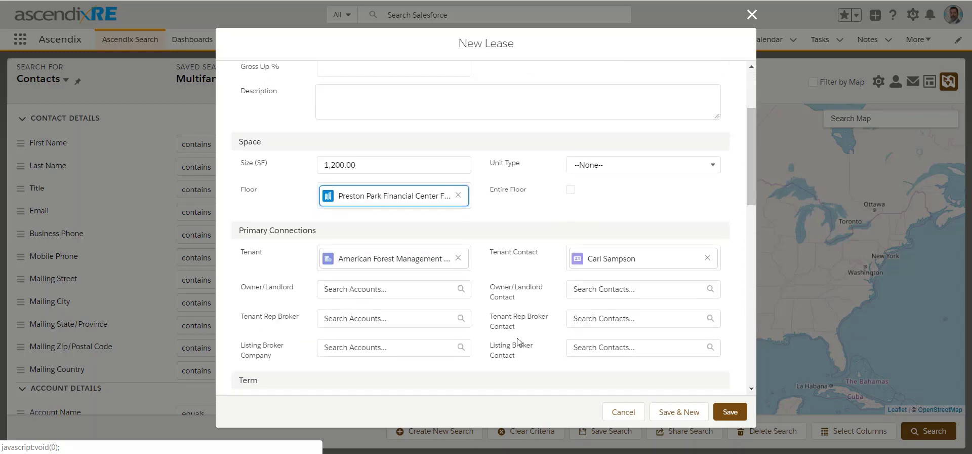
scroll(517, 342, "down", 6)
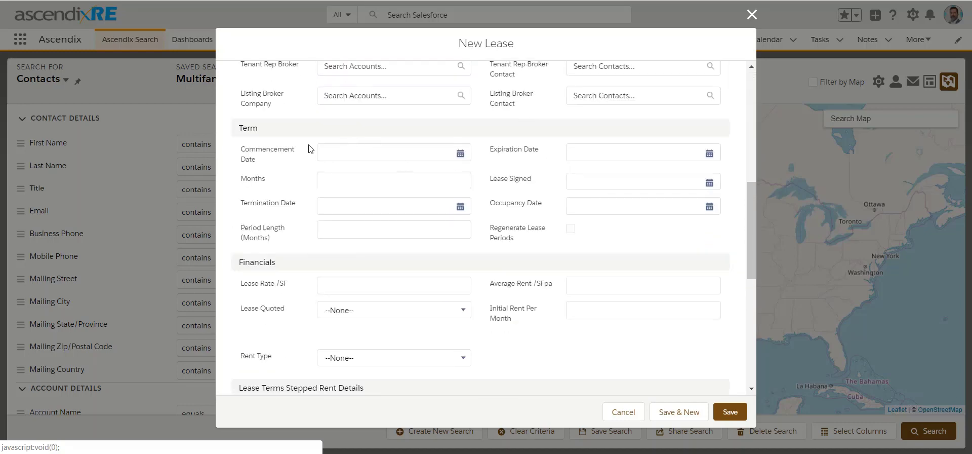
left_click(600, 152)
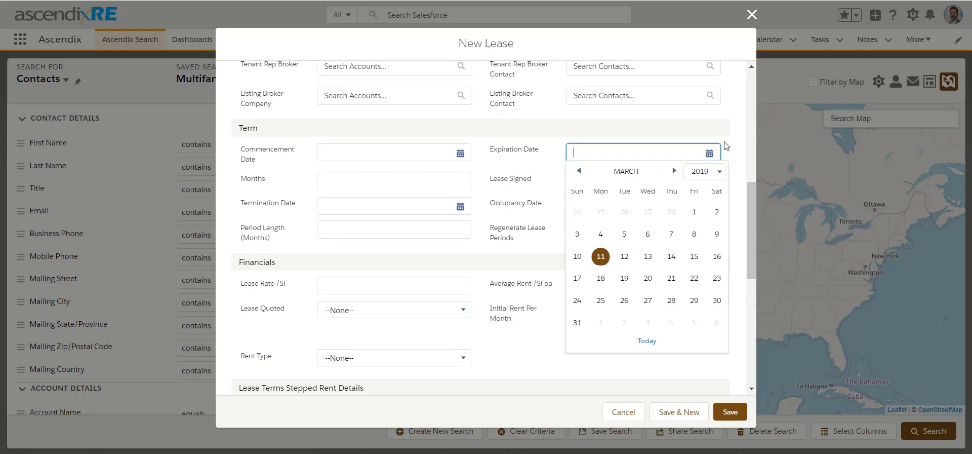
left_click(624, 257)
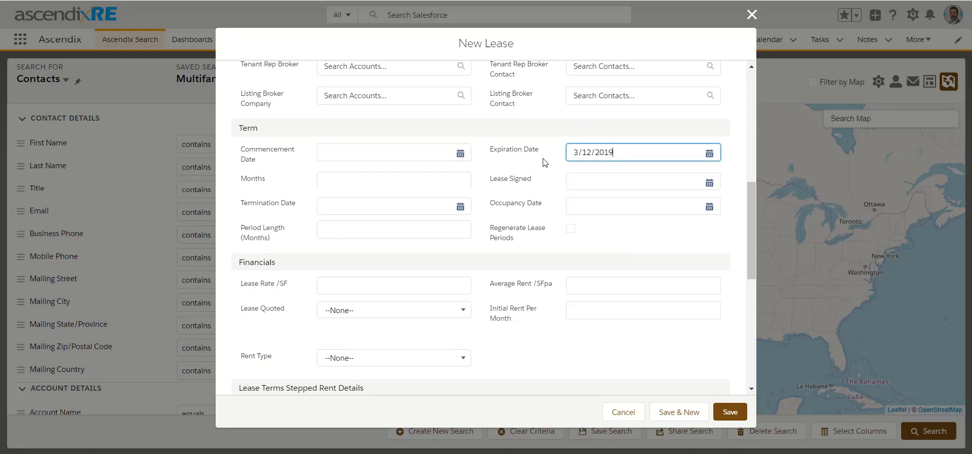
double_click(585, 151)
left_click(611, 135)
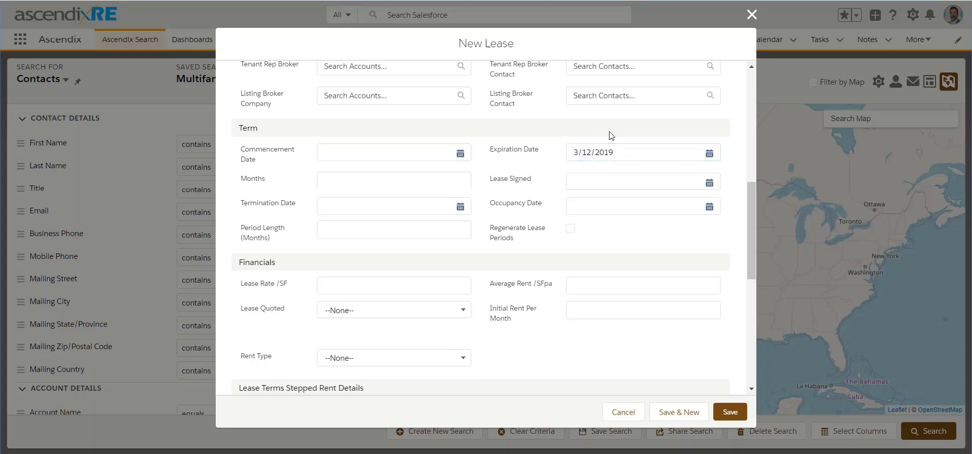
scroll(472, 251, "down", 5)
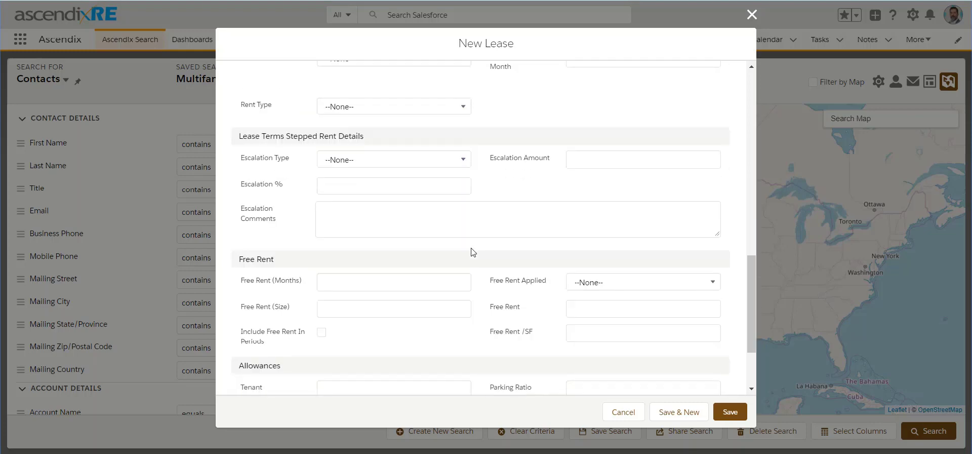
scroll(472, 252, "up", 4)
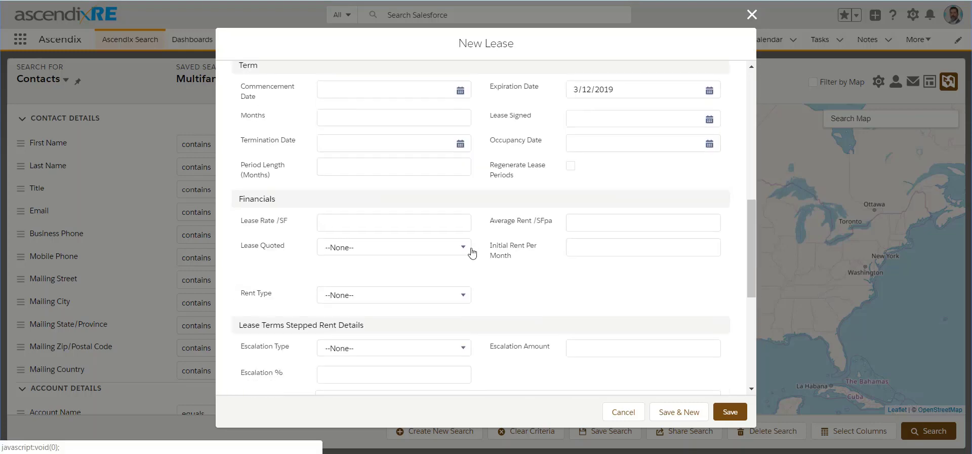
scroll(472, 252, "down", 4)
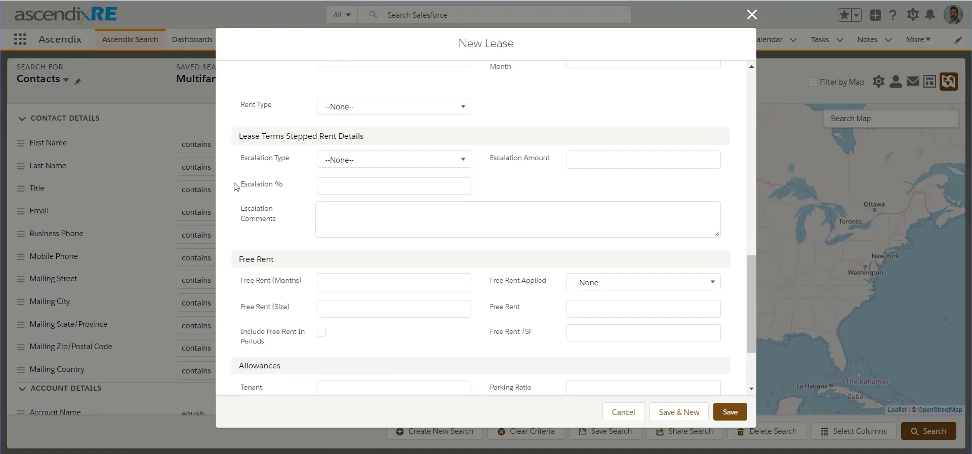
left_click_drag(284, 184, 247, 184)
scroll(423, 223, "up", 12)
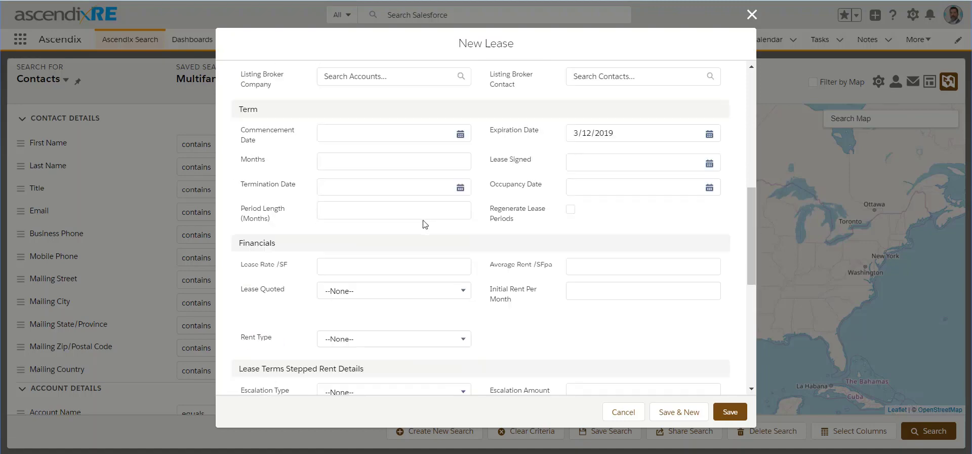
scroll(424, 223, "up", 2)
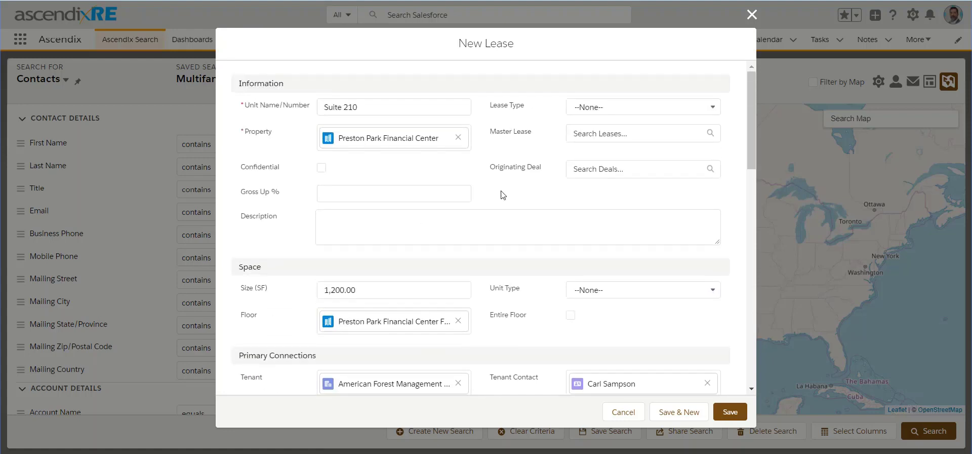
Step: Replace the lease's property with 100 N 12th Street
scroll(502, 200, "down", 2)
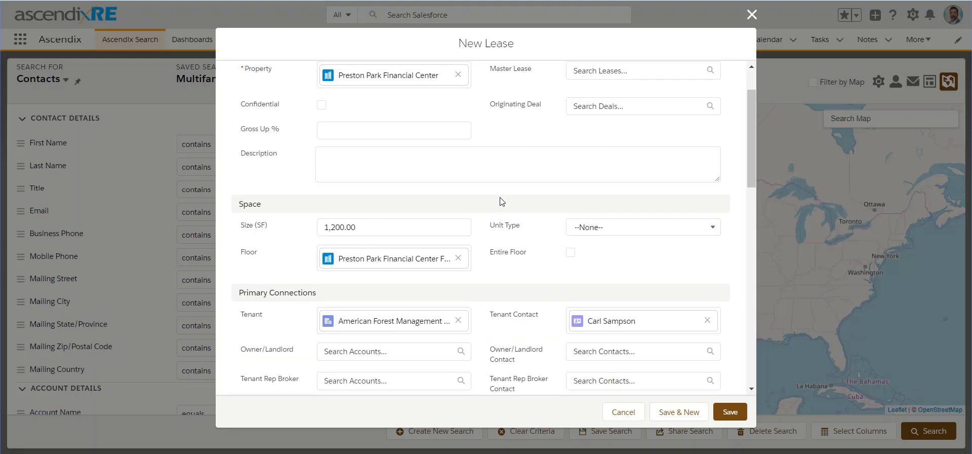
scroll(502, 201, "up", 2)
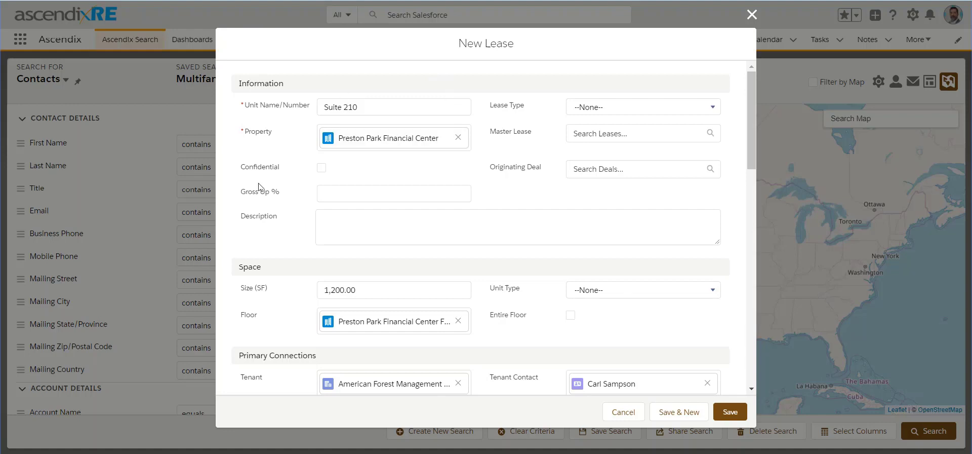
scroll(378, 294, "down", 2)
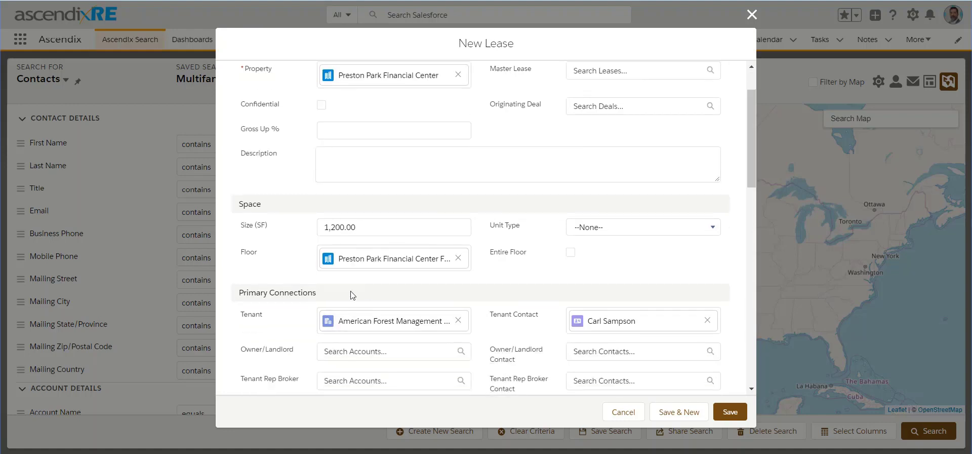
scroll(350, 293, "up", 2)
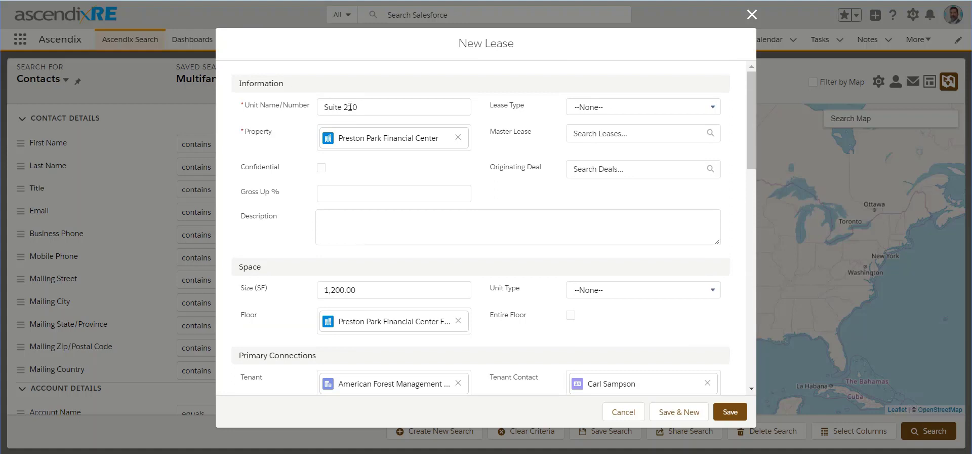
left_click(457, 137)
left_click(389, 208)
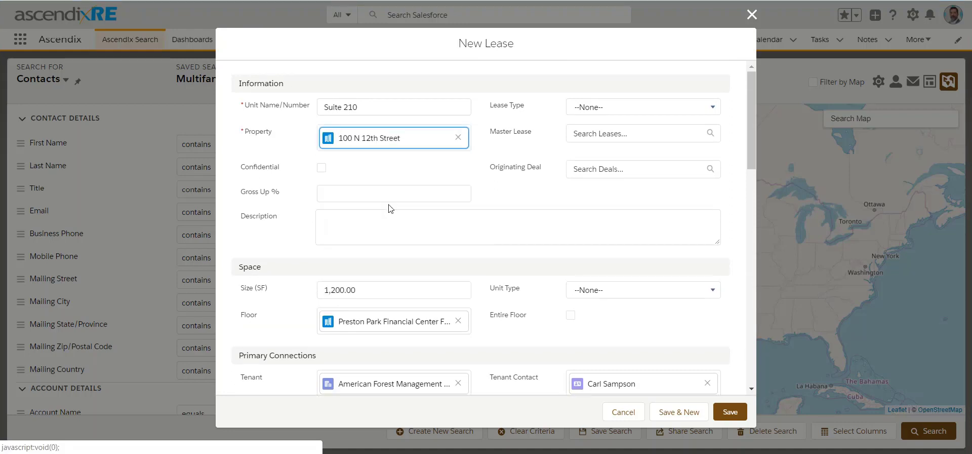
Step: Replace the lease's tenant with WF Banking Associates
left_click(458, 383)
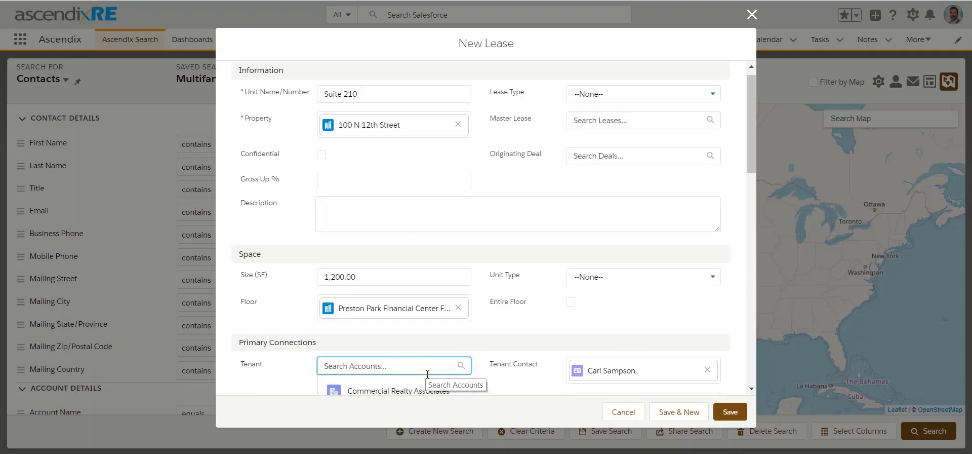
scroll(427, 371, "down", 1)
left_click(422, 363)
scroll(448, 318, "up", 1)
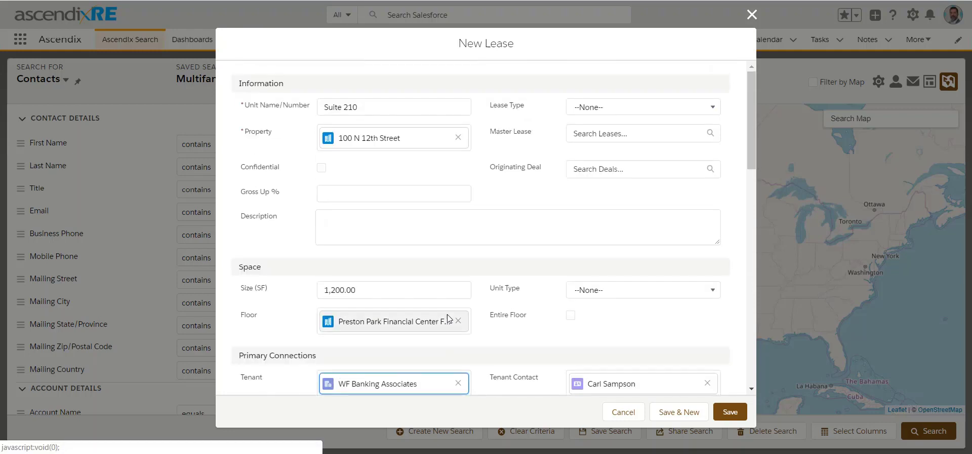